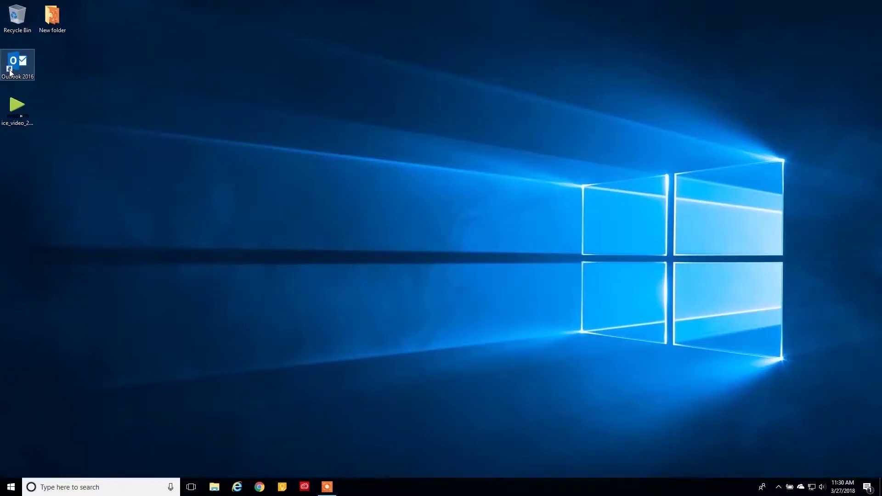
- Launch Outlook 2016 from its desktop shortcut
double_click(11, 70)
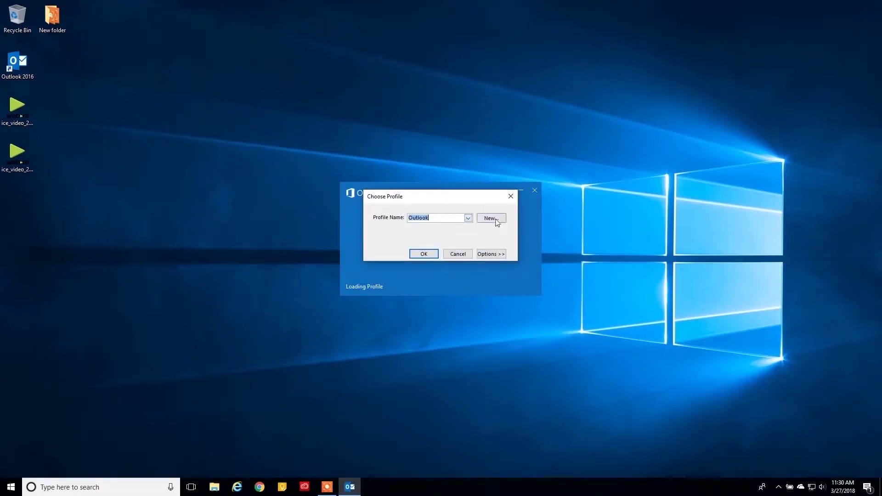
- Create a new mail profile named 'Customer Name'
click(491, 219)
click(433, 244)
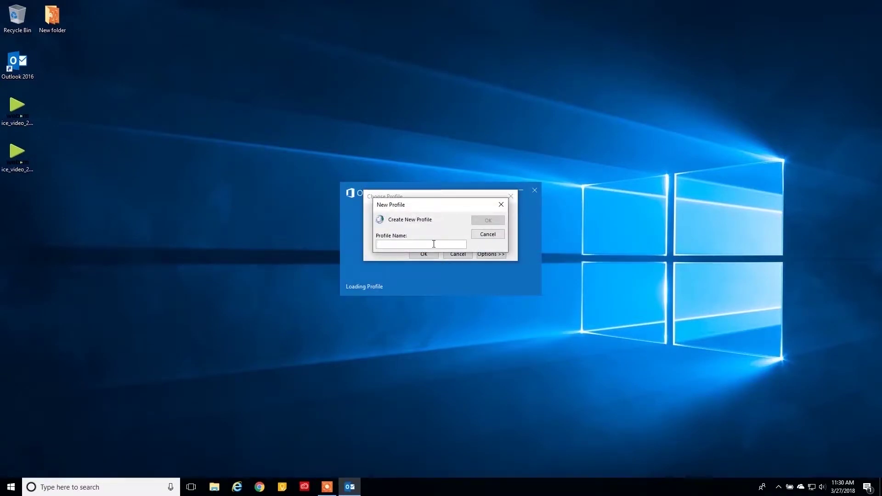
text(Customer M)
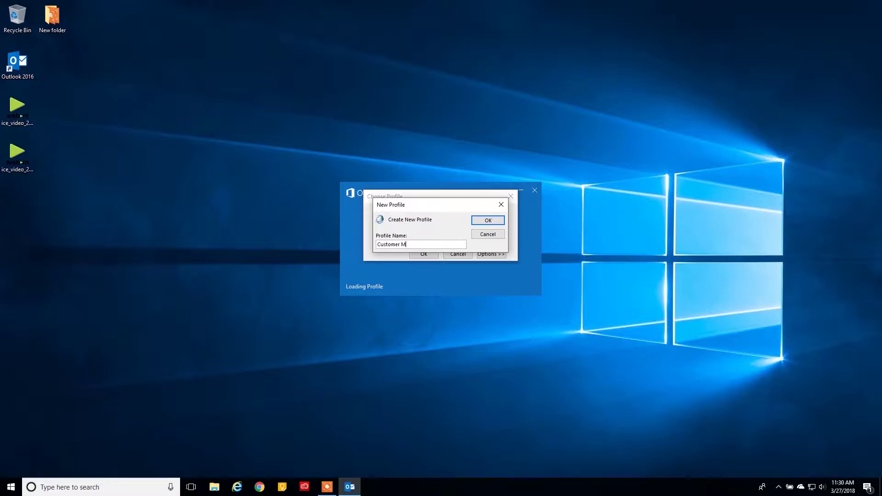
text(ail)
key(Return)
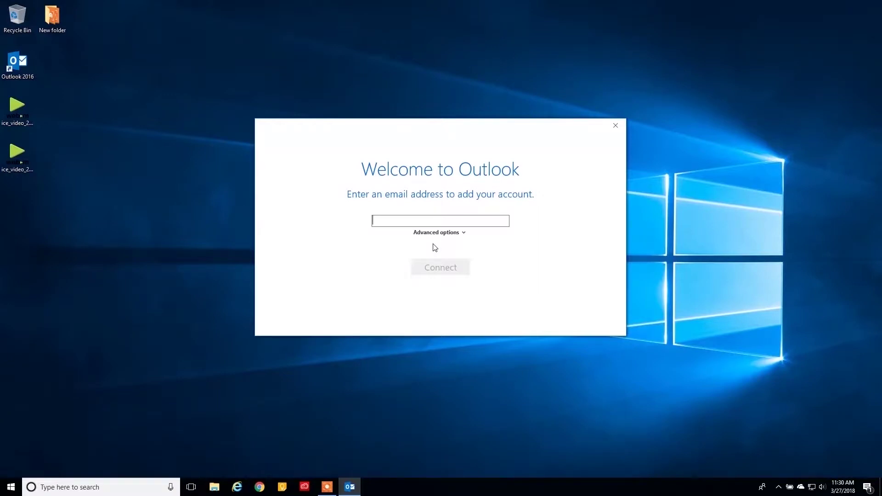
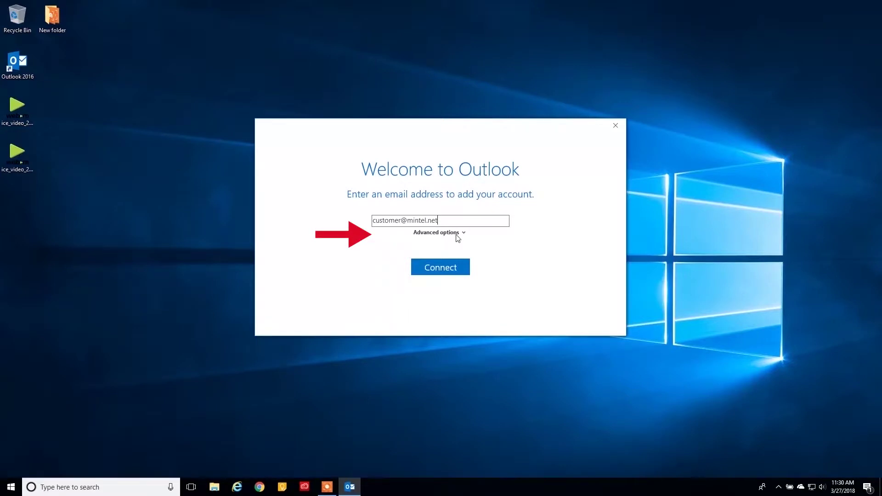
click(465, 234)
click(396, 244)
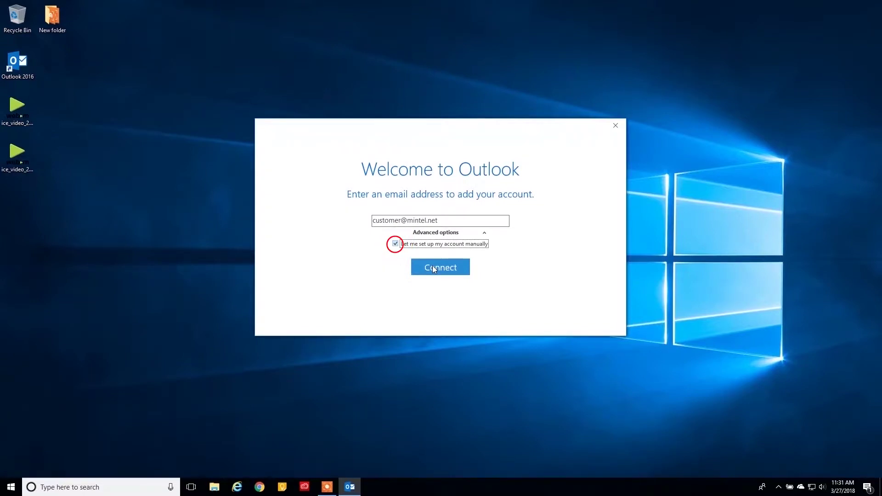
click(434, 269)
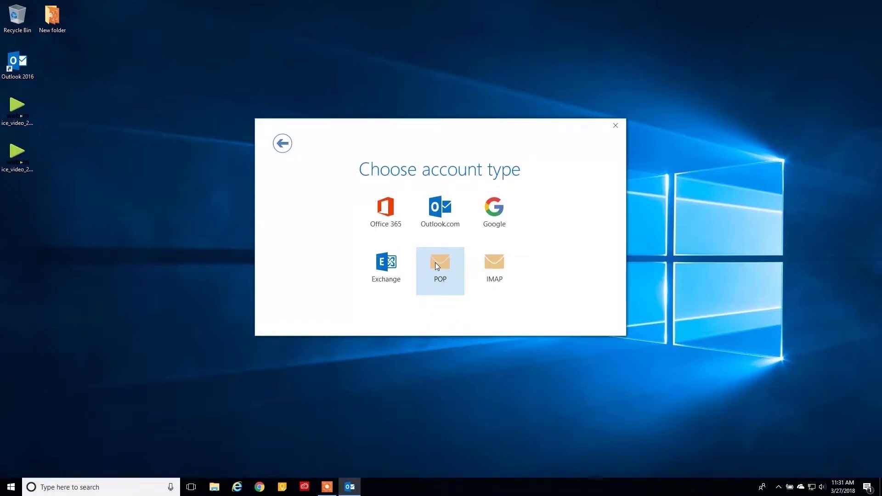
click(435, 262)
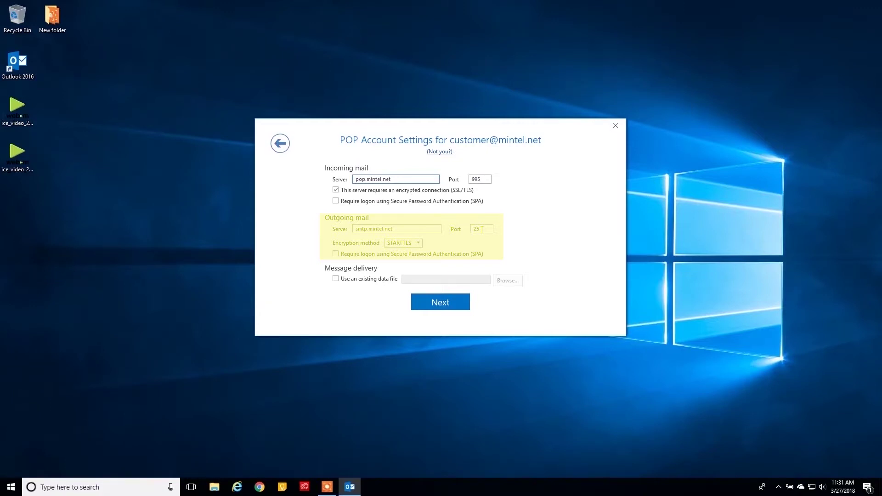
- Change the smtp.mintel.net port from 25 to 587 with encryption None, and submit
click(482, 229)
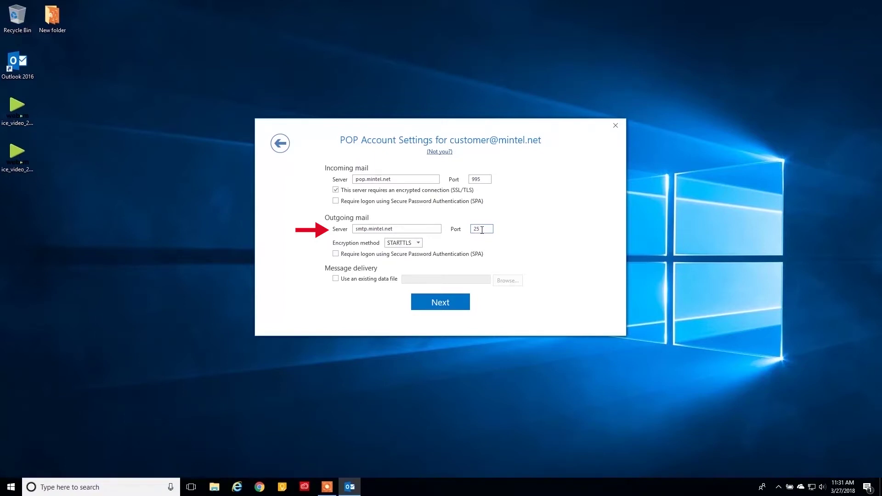
key(BackSpace)
key(BackSpace)
text(587)
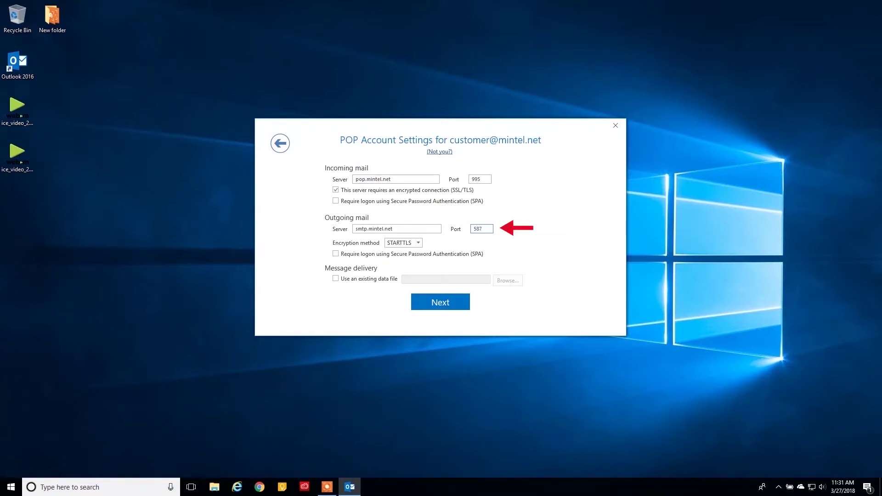
click(417, 244)
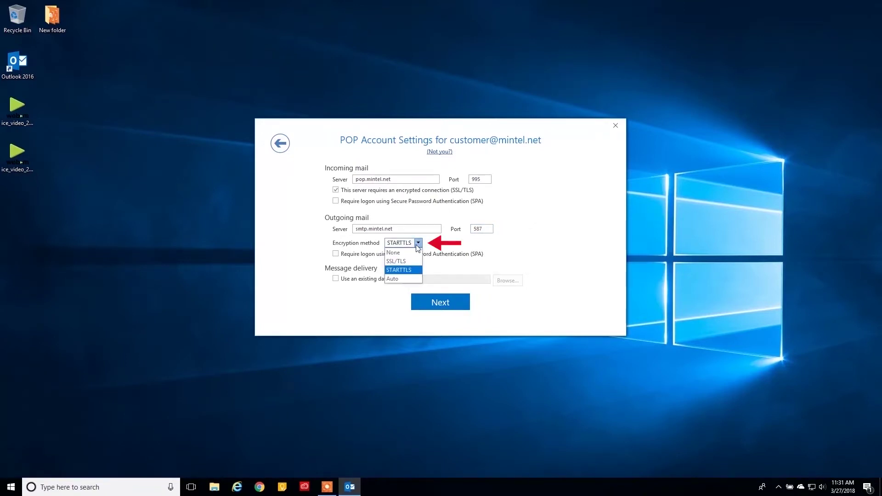
click(414, 252)
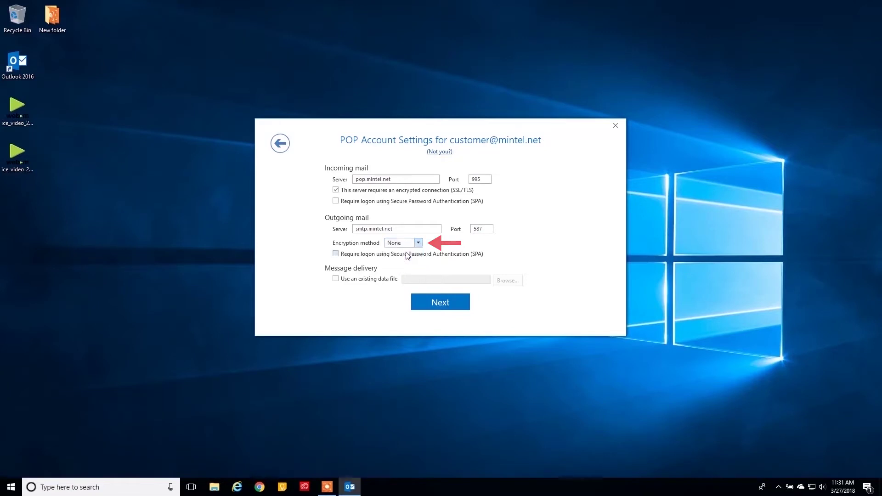
click(428, 304)
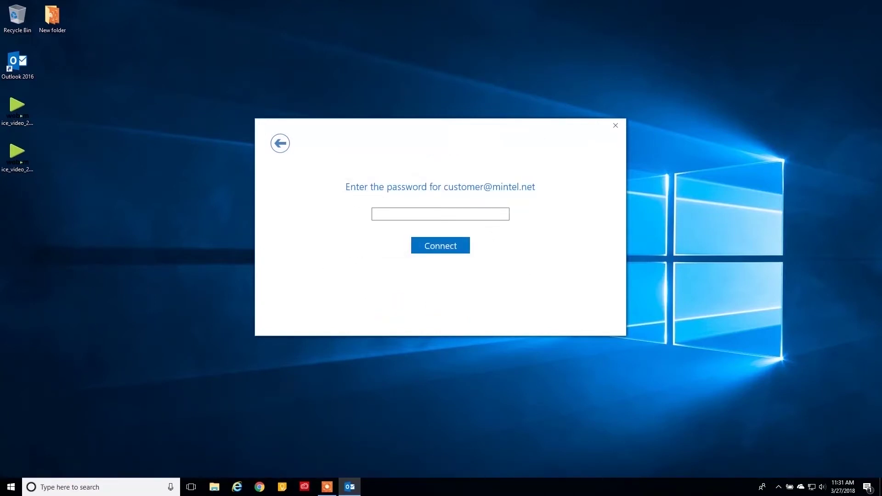
text(••••••••)
key(Return)
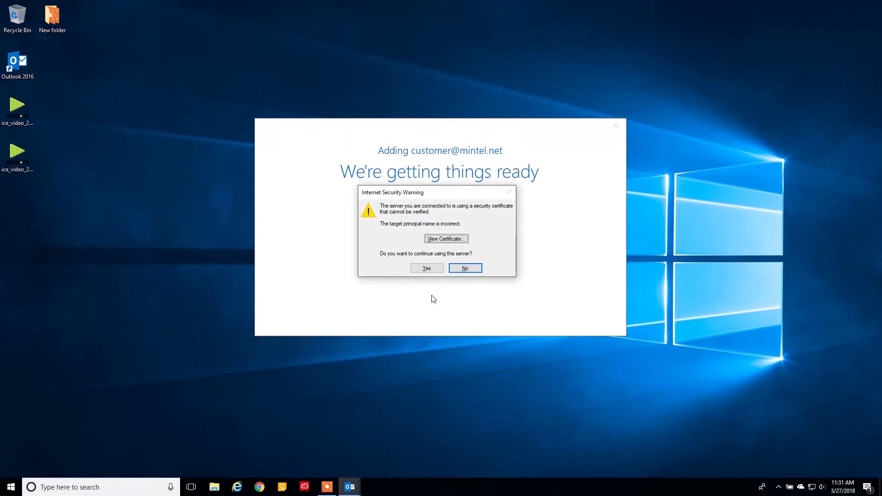
- Accept the unverified certificate and shorten the login name to 'customer'
click(426, 271)
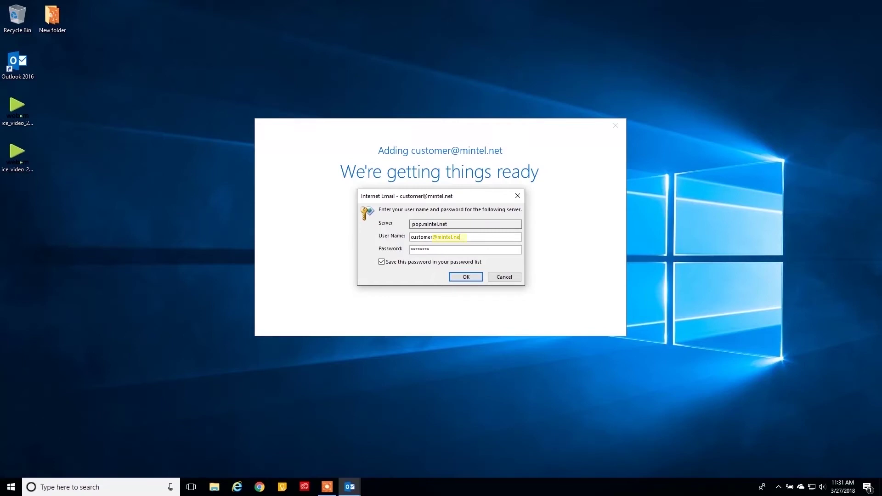
key(BackSpace)
key(BackSpace)
key(BackSpace)
key(BackSpace)
key(BackSpace)
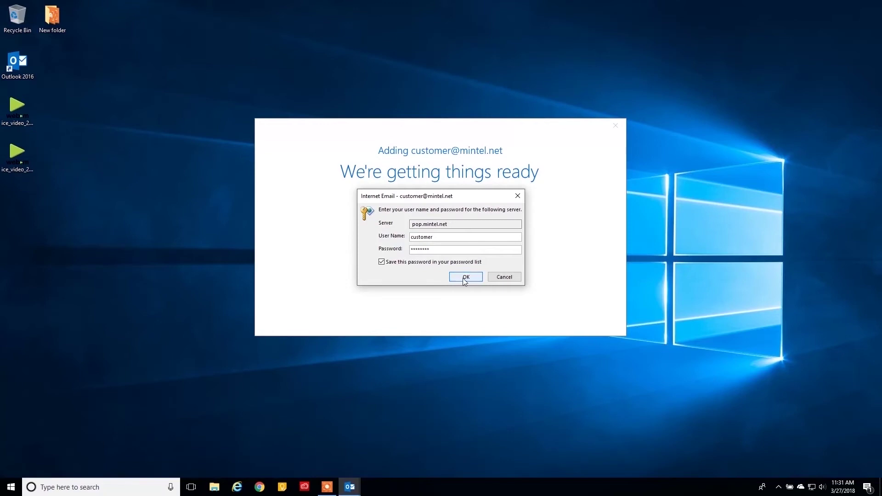
click(465, 277)
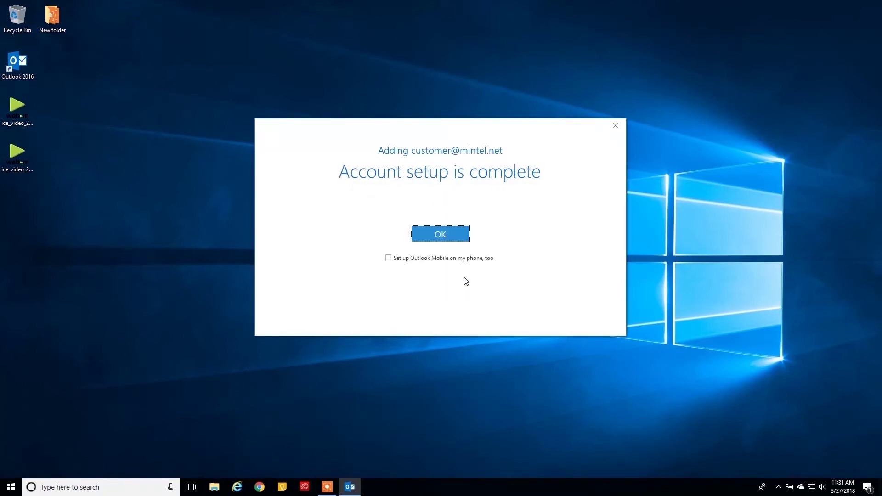
- Dismiss the setup-complete screen and open Outlook with the Customer Name profile
click(425, 240)
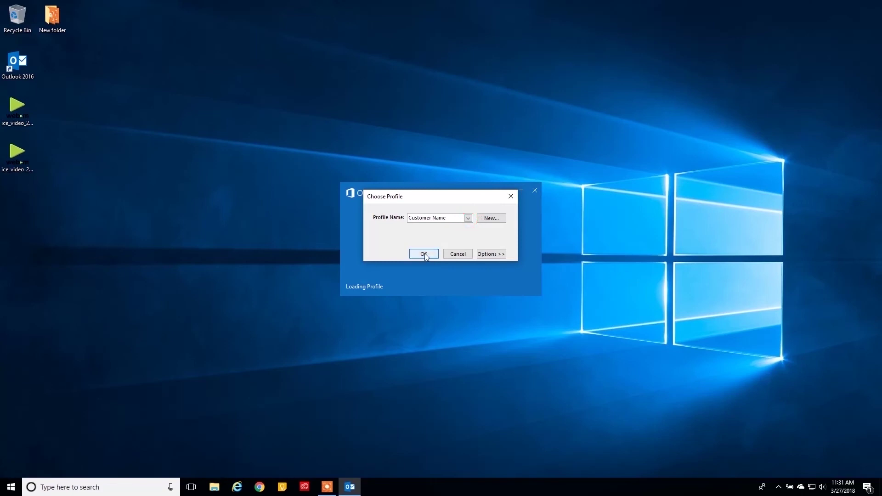
click(424, 254)
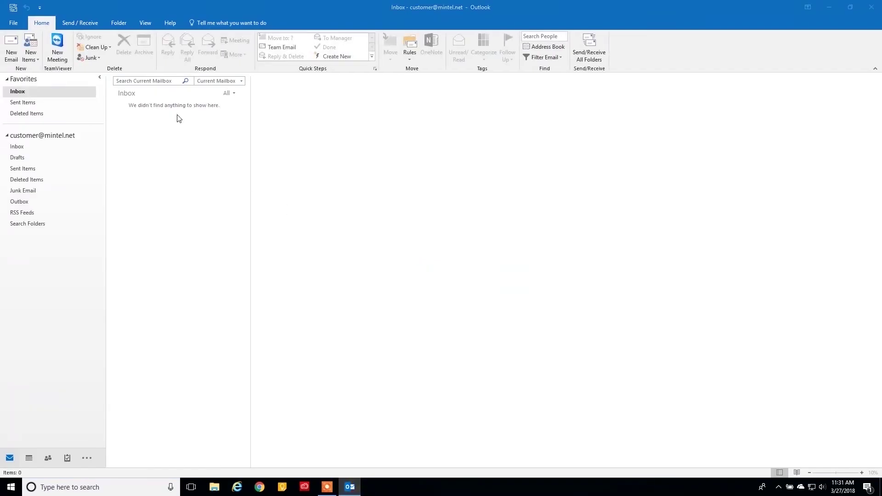